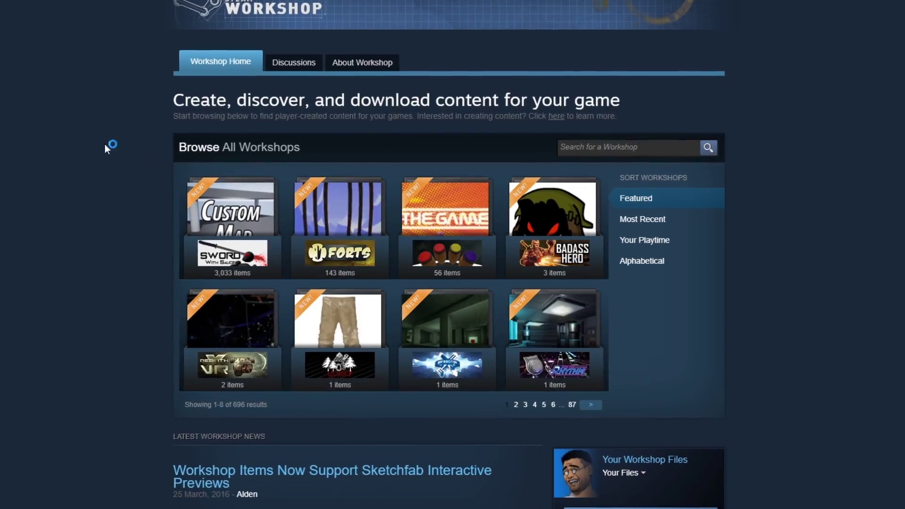
Search the Cities: Skylines Workshop for 'dynamic resolution' and open the mod's page
{"action": "left_click", "coordinate": [623, 147]}
{"action": "type", "text": "cities"}
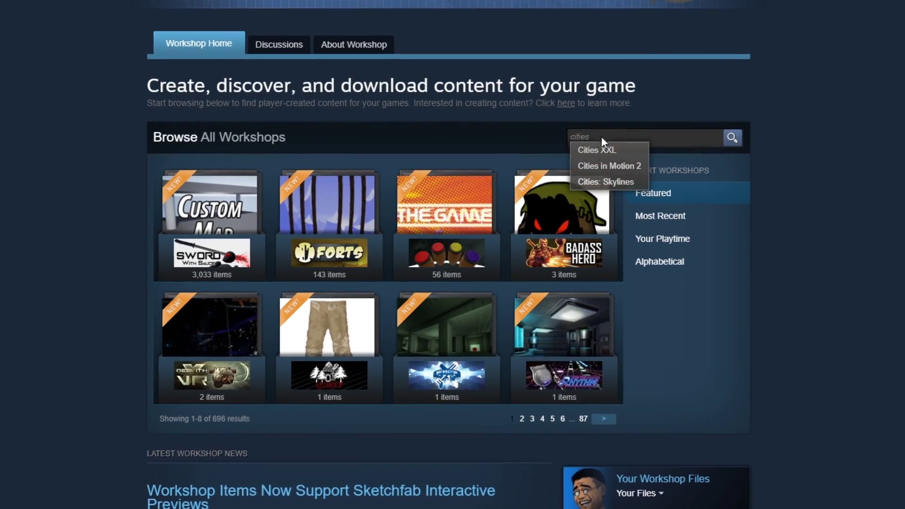
{"action": "left_click", "coordinate": [606, 182]}
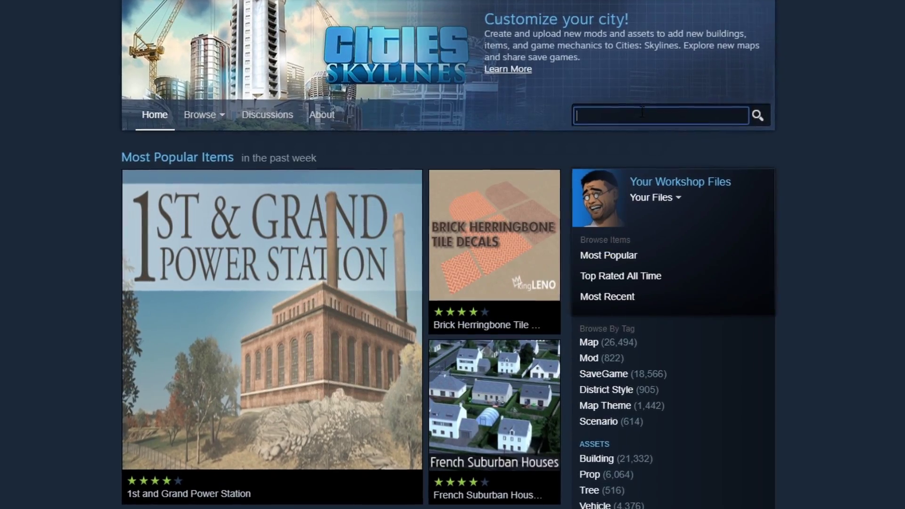
{"action": "type", "text": "dynamic resolu"}
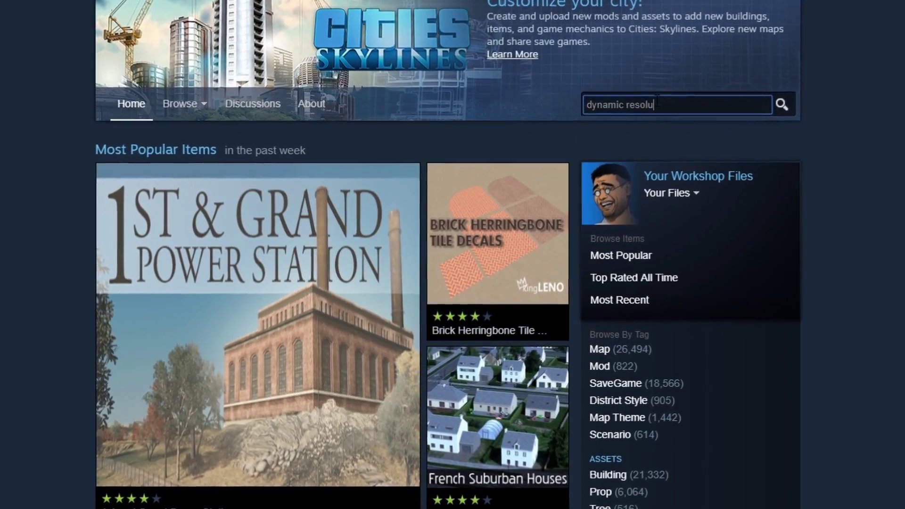
{"action": "type", "text": "tion"}
{"action": "key", "text": "Return"}
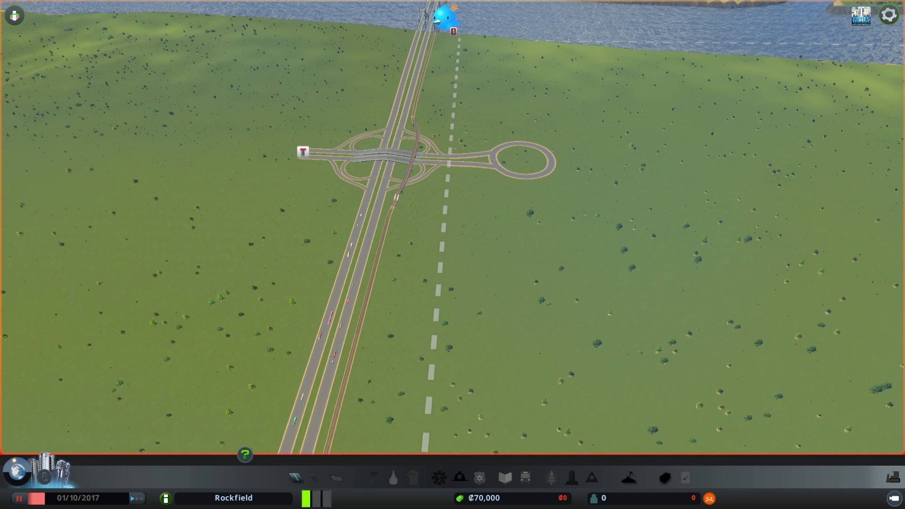
Raise the Dynamic Resolution internal resolution from 100% to 250% in the F10 panel
{"action": "key", "text": "d"}
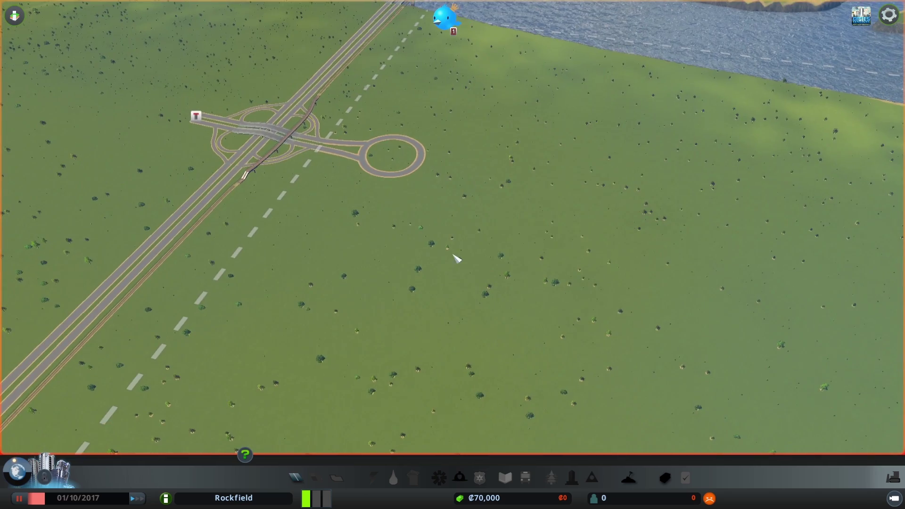
{"action": "scroll", "coordinate": [453, 212], "scroll_direction": "up", "scroll_amount": 5}
{"action": "key", "text": "F10"}
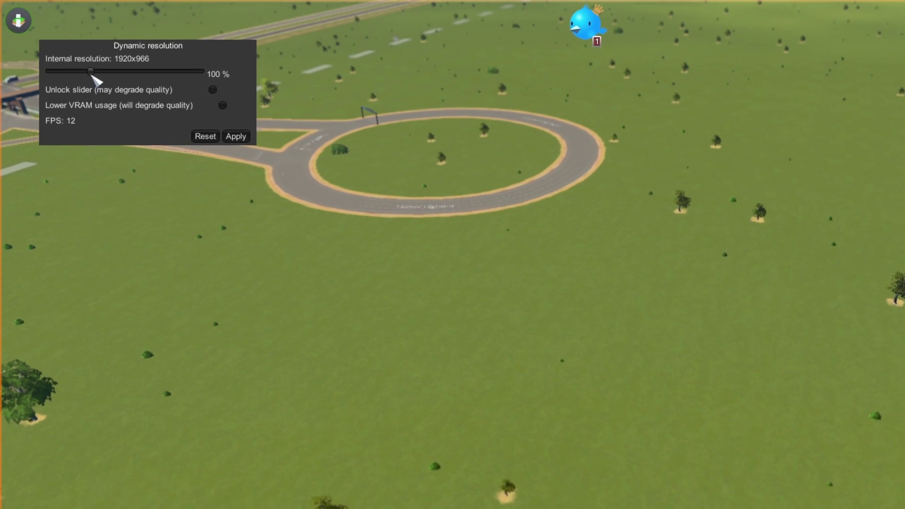
{"action": "left_click_drag", "start_coordinate": [69, 56], "coordinate": [132, 55]}
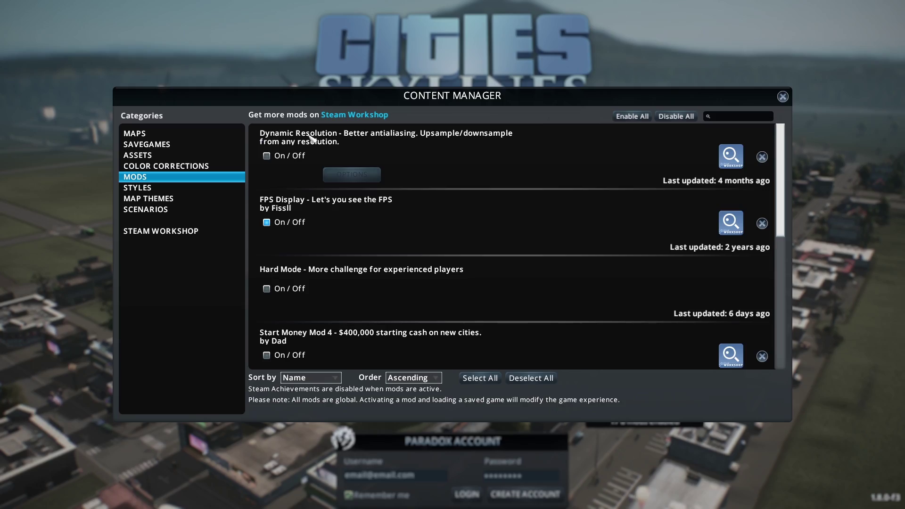
Enable the Dynamic Resolution mod, accept its disclaimer, and hide the settings panel
{"action": "left_click", "coordinate": [266, 156]}
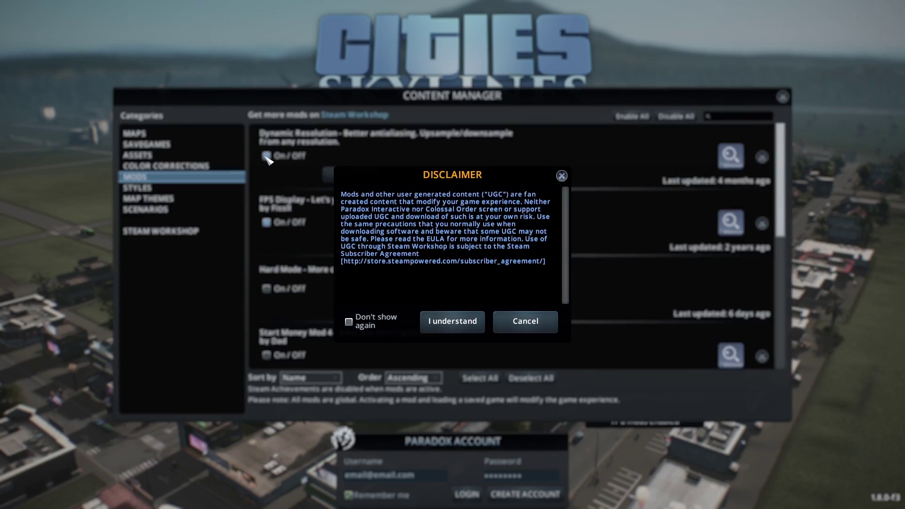
{"action": "left_click", "coordinate": [453, 322]}
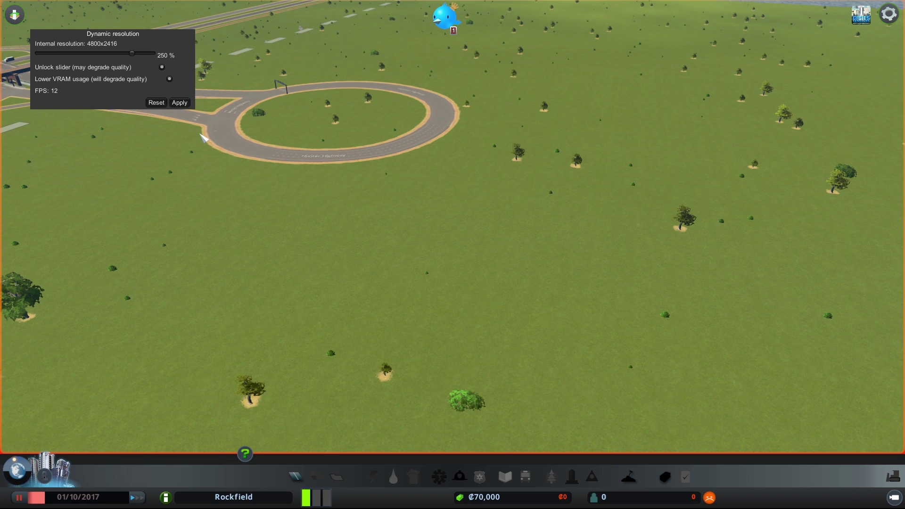
{"action": "key", "text": "F10"}
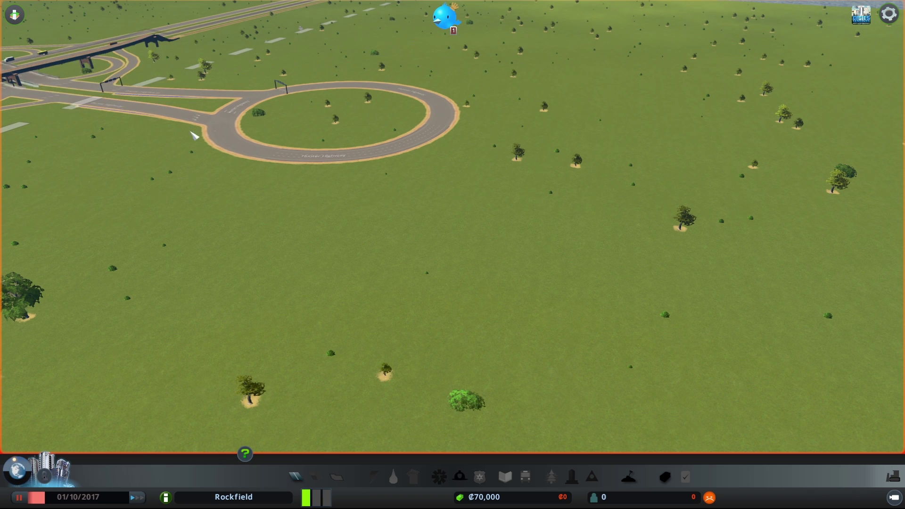
{"action": "scroll", "coordinate": [283, 65], "scroll_direction": "up", "scroll_amount": 2}
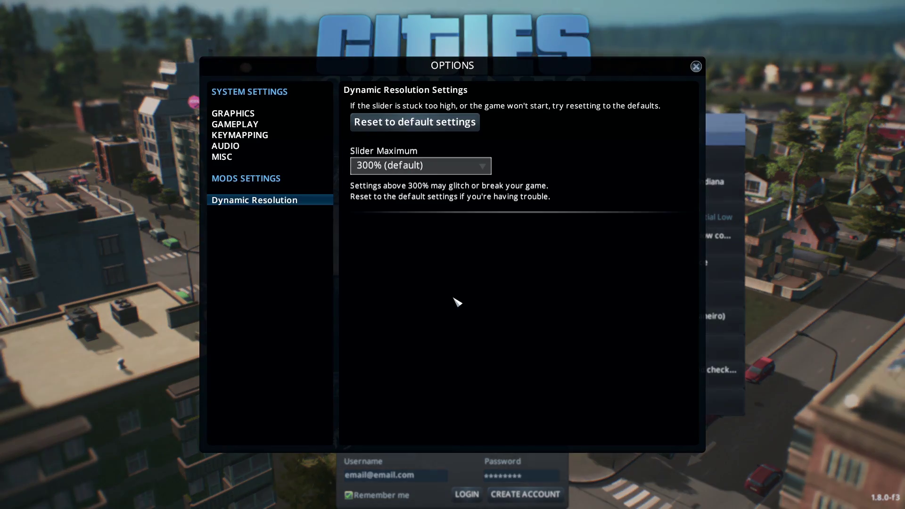
Apply Graphics options with Shadows, Anisotropic Filtering, Anti-aliasing Disabled and Texture, Detail Low
{"action": "left_click", "coordinate": [234, 113]}
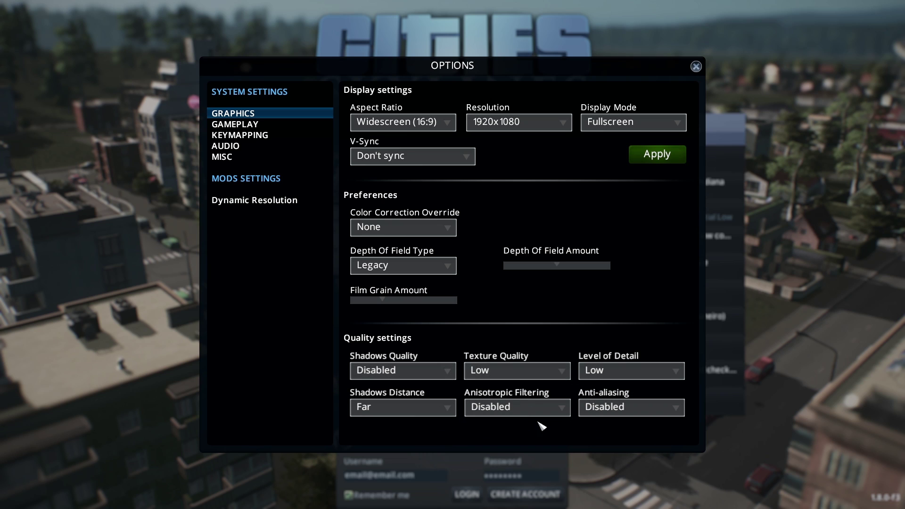
{"action": "left_click", "coordinate": [657, 154]}
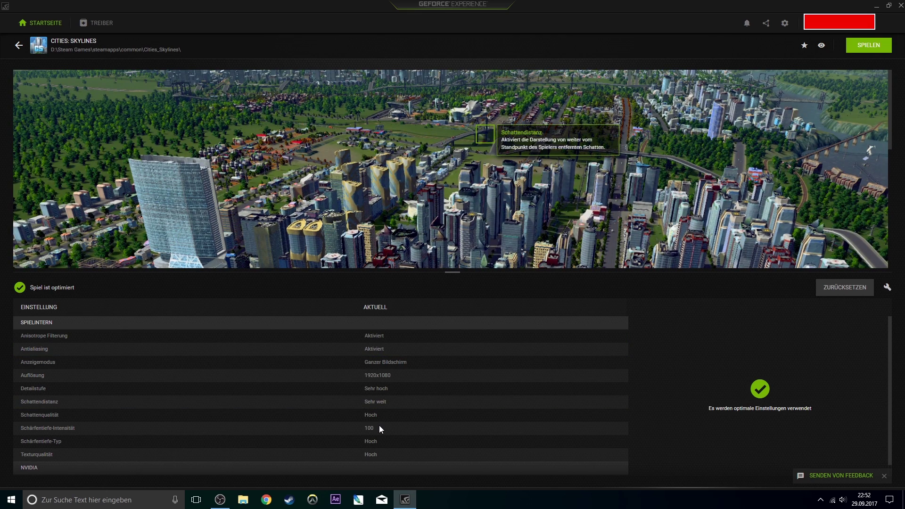
{"action": "scroll", "coordinate": [385, 453], "scroll_direction": "down", "scroll_amount": 1}
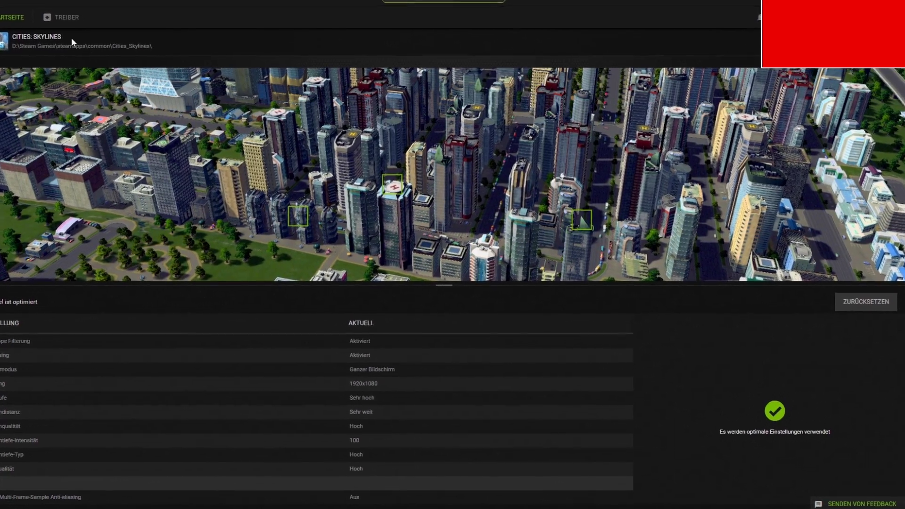
Go from the Cities: Skylines settings list to the TREIBER drivers page
{"action": "left_click", "coordinate": [67, 17]}
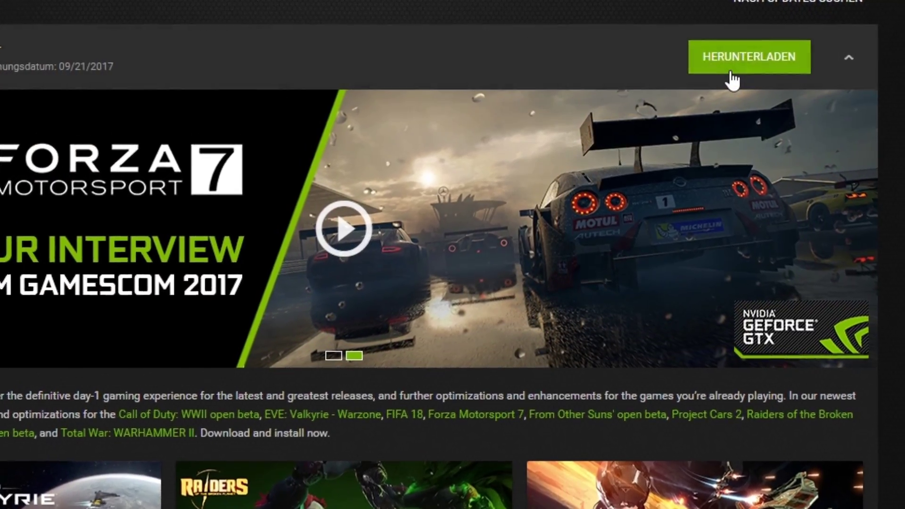
Start downloading GeForce Game Ready Driver 385.69 (435.6 MB)
{"action": "left_click", "coordinate": [734, 67]}
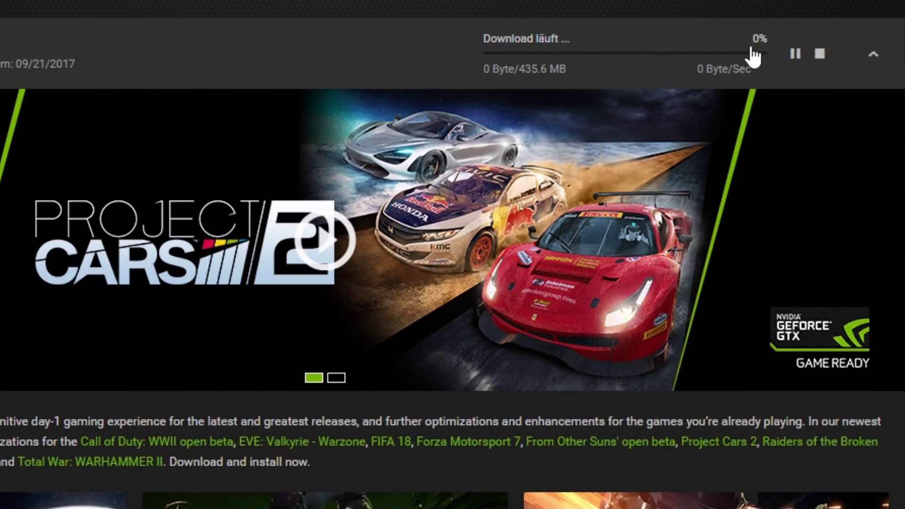